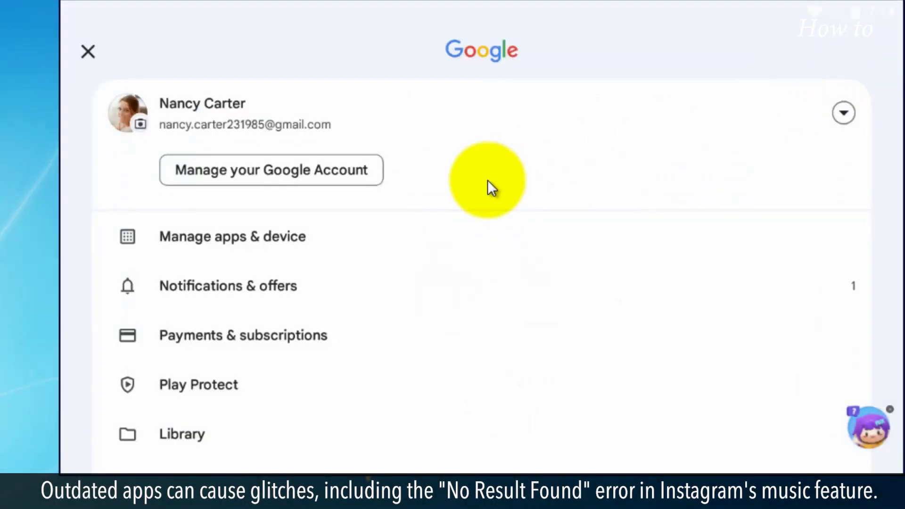
- Filter Play Store's installed apps by Updates available to confirm Instagram needs no update
{"action": "left_click", "coordinate": [273, 242]}
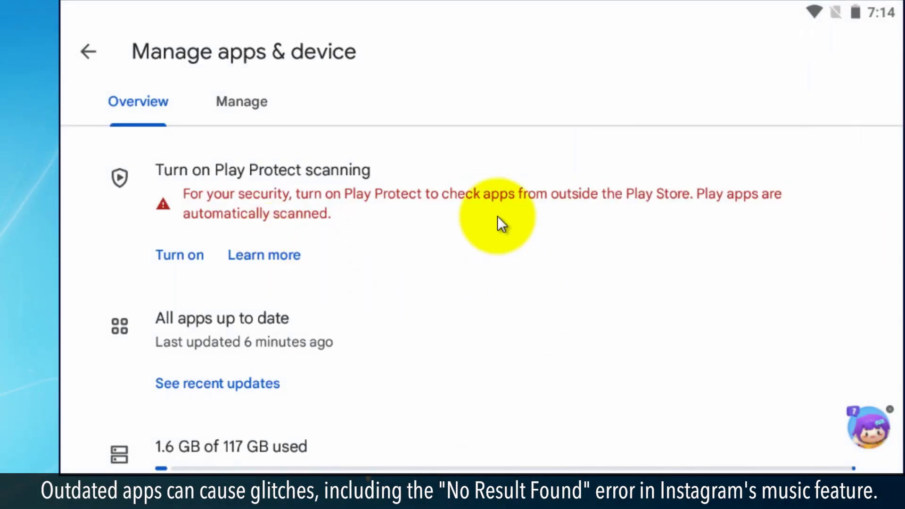
{"action": "left_click", "coordinate": [222, 101]}
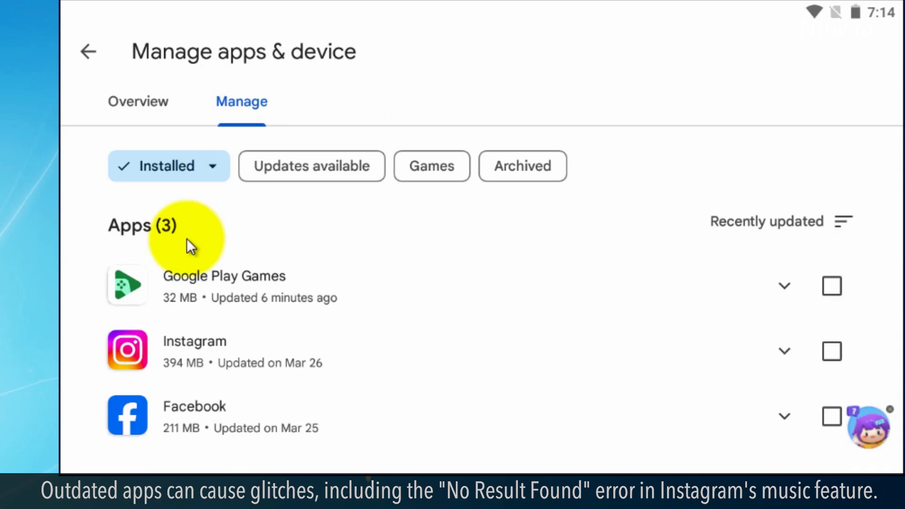
{"action": "left_click", "coordinate": [300, 165]}
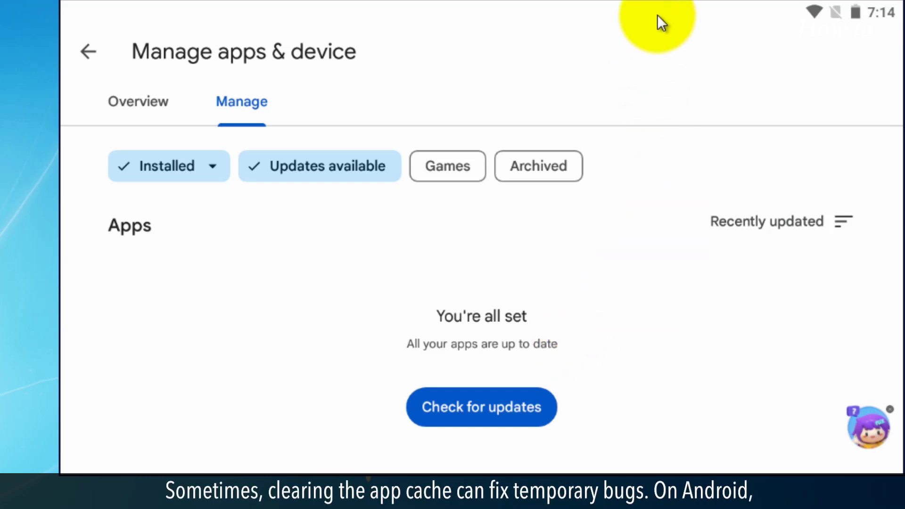
- Clear Instagram's cache to 0 B under Settings > Apps > Instagram > Storage, then sign out
{"action": "left_click_drag", "start_coordinate": [662, 7], "coordinate": [667, 131]}
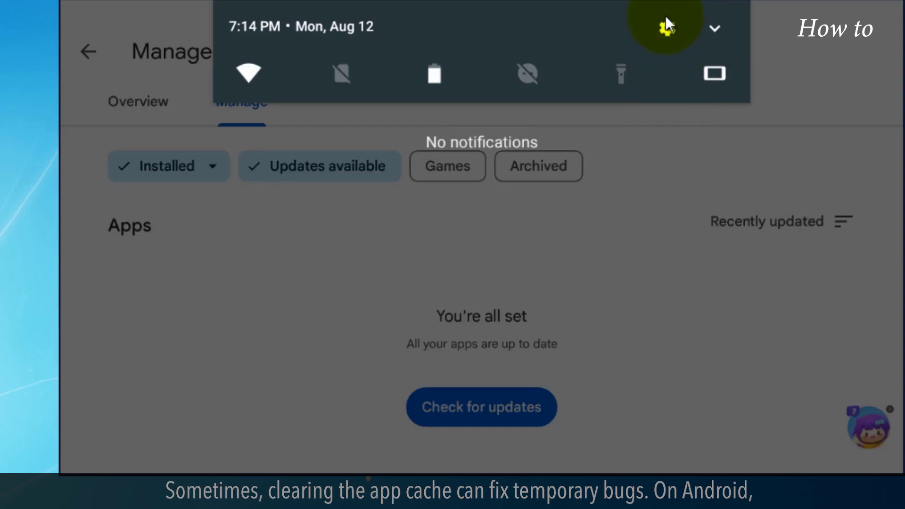
{"action": "left_click", "coordinate": [667, 27]}
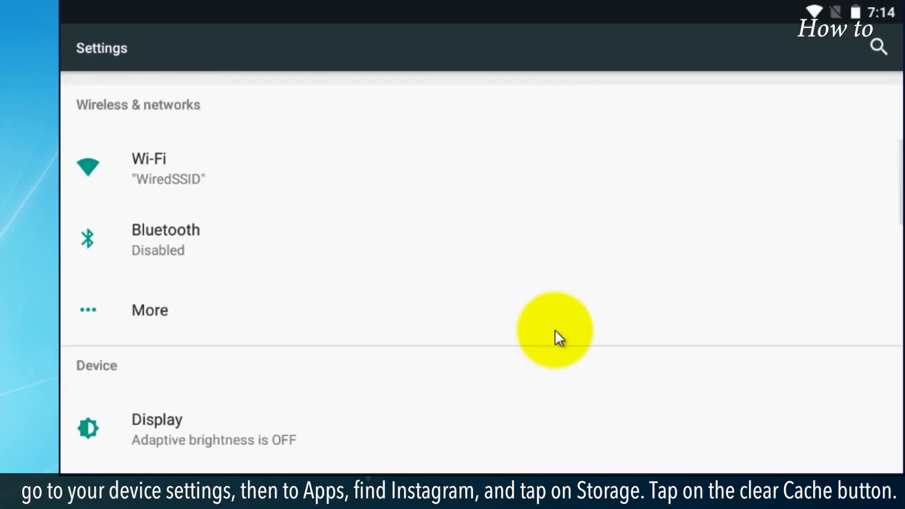
{"action": "scroll", "coordinate": [514, 313], "scroll_direction": "down", "scroll_amount": 3}
{"action": "left_click", "coordinate": [183, 418]}
{"action": "scroll", "coordinate": [426, 222], "scroll_direction": "down", "scroll_amount": 2}
{"action": "scroll", "coordinate": [426, 215], "scroll_direction": "down", "scroll_amount": 3}
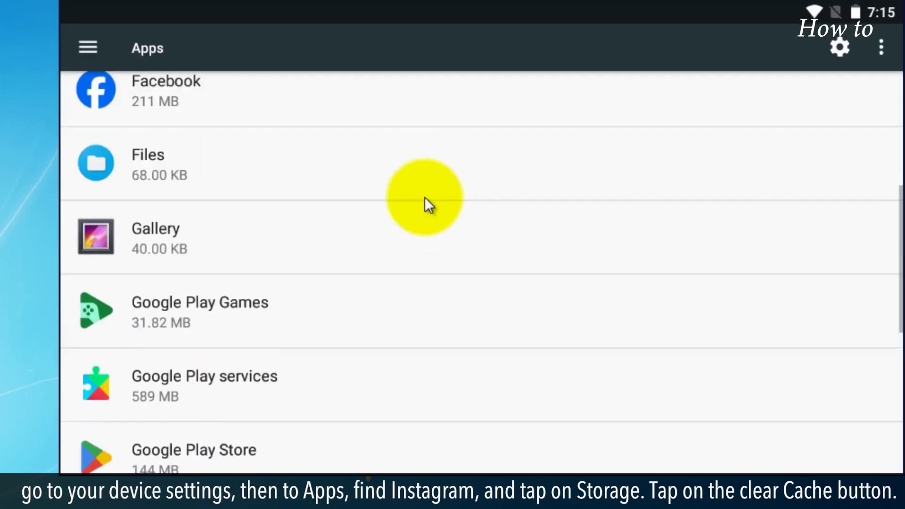
{"action": "scroll", "coordinate": [425, 212], "scroll_direction": "down", "scroll_amount": 2}
{"action": "scroll", "coordinate": [423, 342], "scroll_direction": "down", "scroll_amount": 2}
{"action": "left_click", "coordinate": [335, 365]}
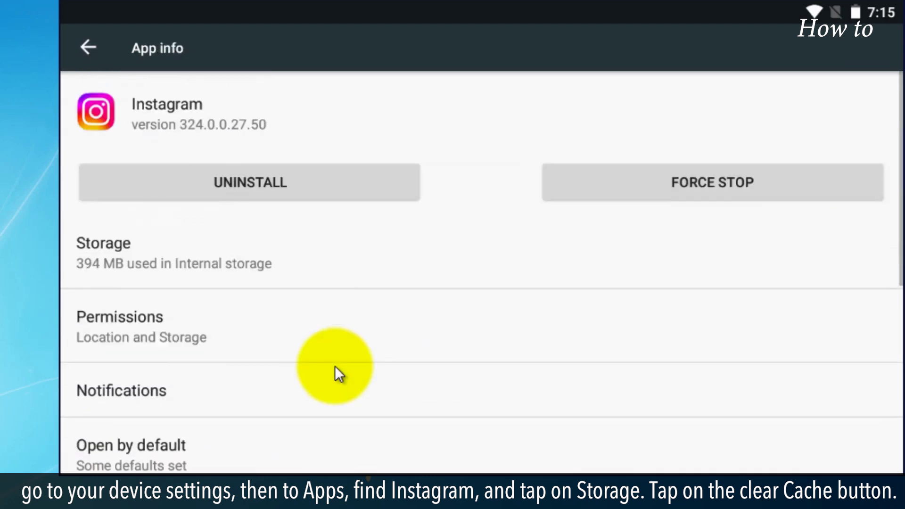
{"action": "left_click", "coordinate": [344, 261]}
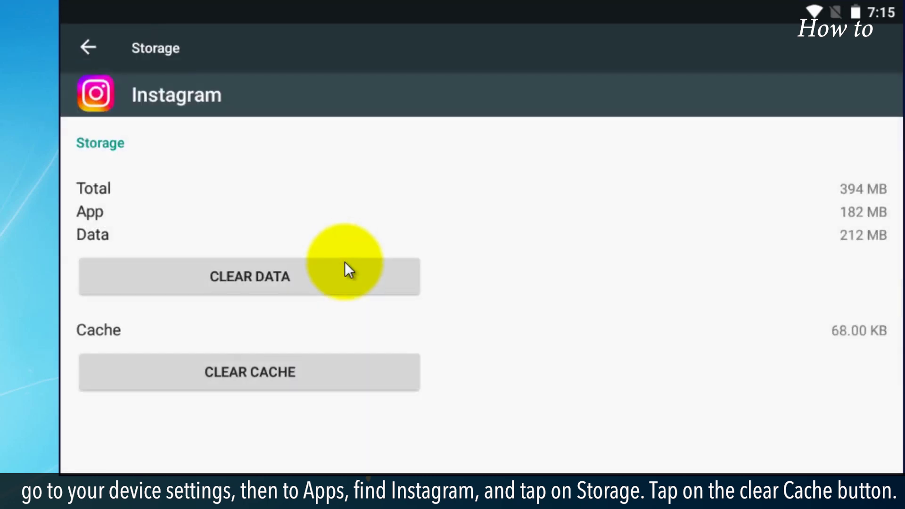
{"action": "left_click", "coordinate": [255, 384]}
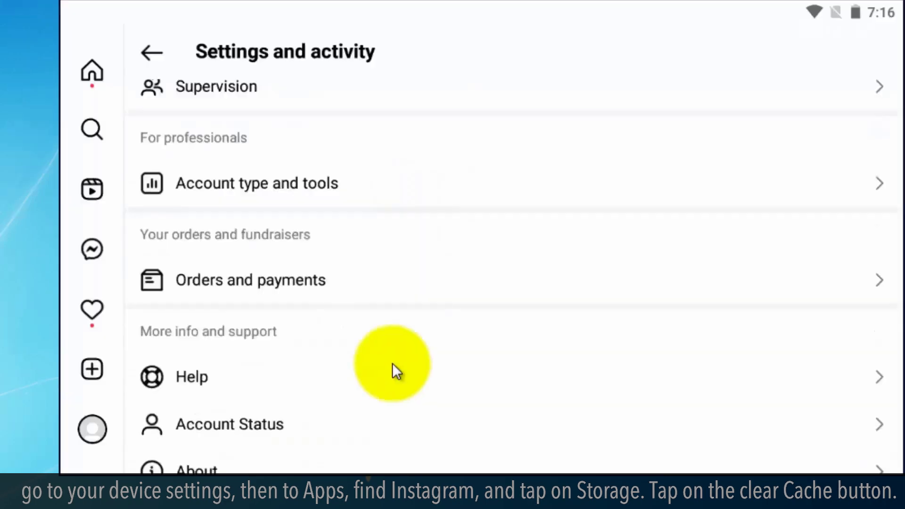
{"action": "scroll", "coordinate": [393, 363], "scroll_direction": "down", "scroll_amount": 3}
{"action": "left_click", "coordinate": [176, 409]}
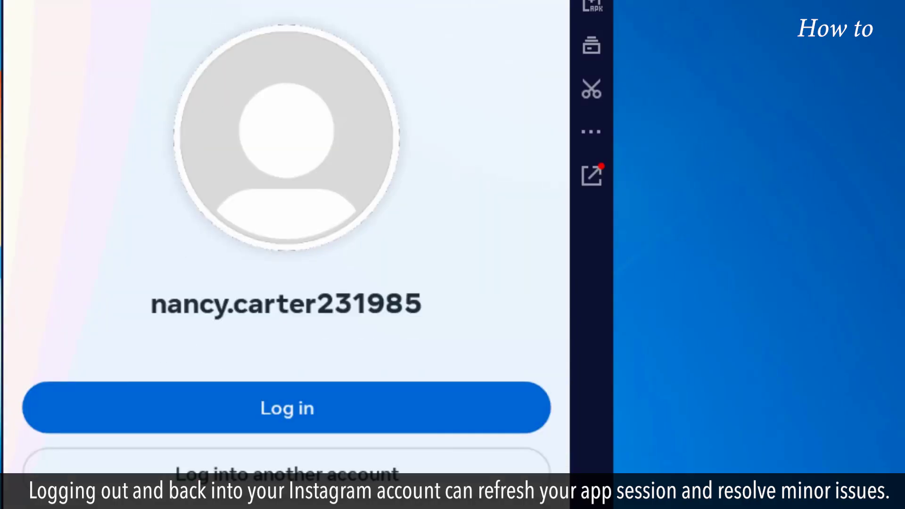
- Sign back in to the saved Instagram account, returning to its profile page
{"action": "left_click", "coordinate": [276, 408]}
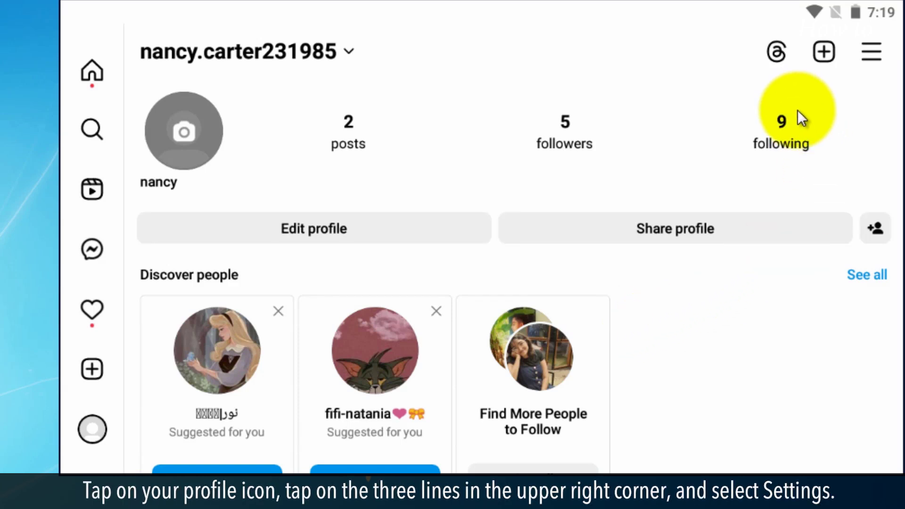
- Go to Settings and activity > Help and start Report a problem
{"action": "left_click", "coordinate": [866, 53]}
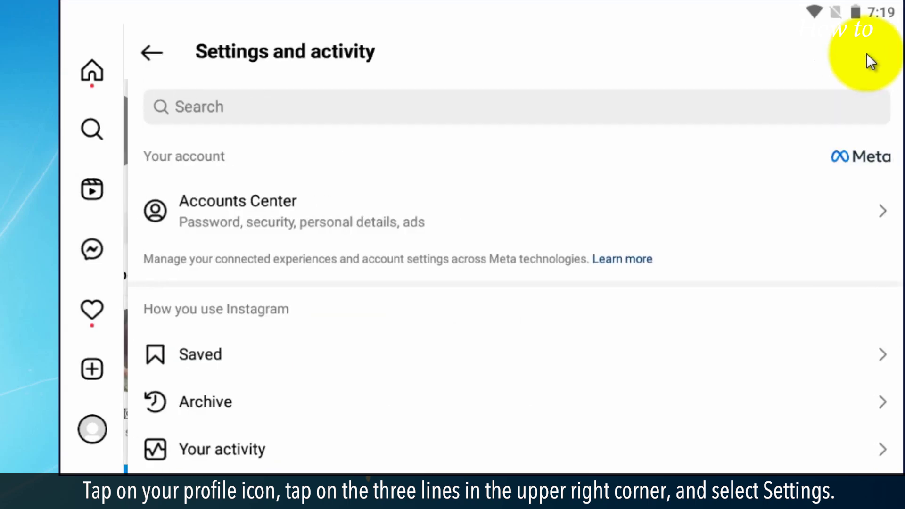
{"action": "scroll", "coordinate": [563, 331], "scroll_direction": "down", "scroll_amount": 1}
{"action": "scroll", "coordinate": [564, 331], "scroll_direction": "down", "scroll_amount": 5}
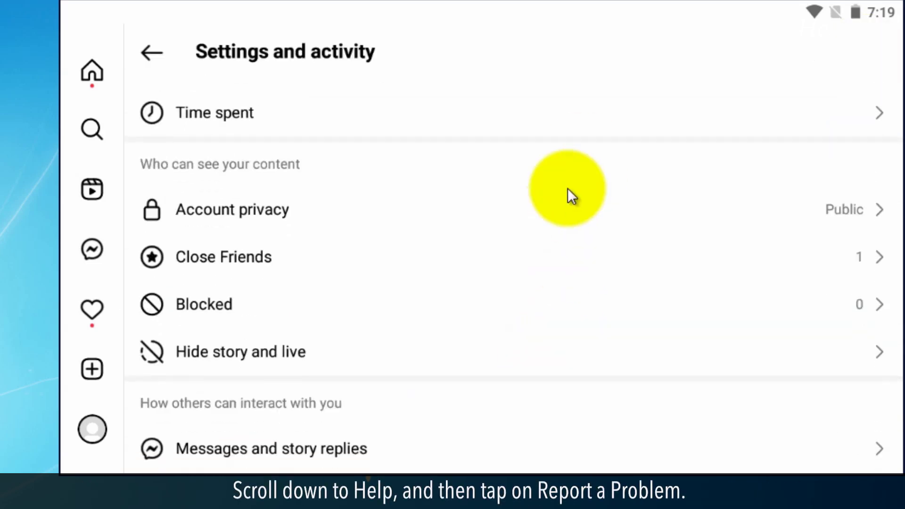
{"action": "scroll", "coordinate": [481, 340], "scroll_direction": "down", "scroll_amount": 5}
{"action": "scroll", "coordinate": [453, 380], "scroll_direction": "down", "scroll_amount": 5}
{"action": "scroll", "coordinate": [207, 357], "scroll_direction": "down", "scroll_amount": 3}
{"action": "left_click", "coordinate": [206, 357]}
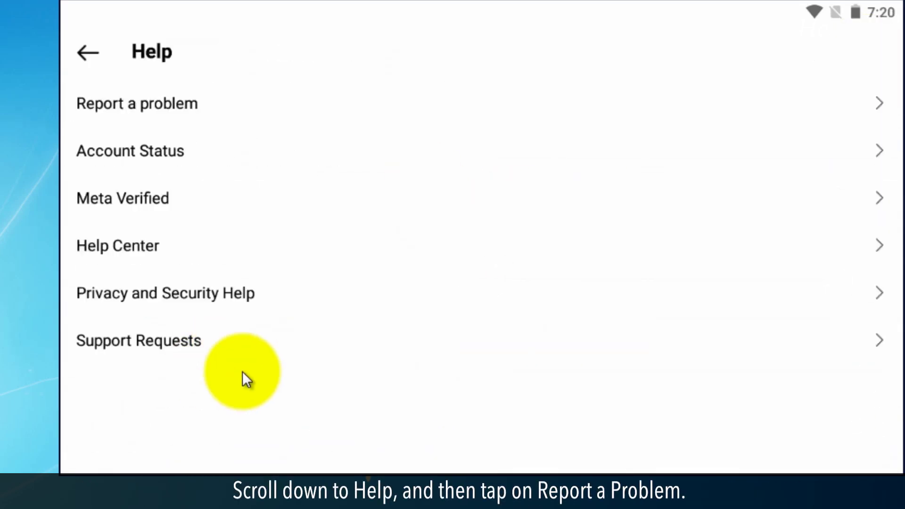
{"action": "left_click", "coordinate": [180, 109]}
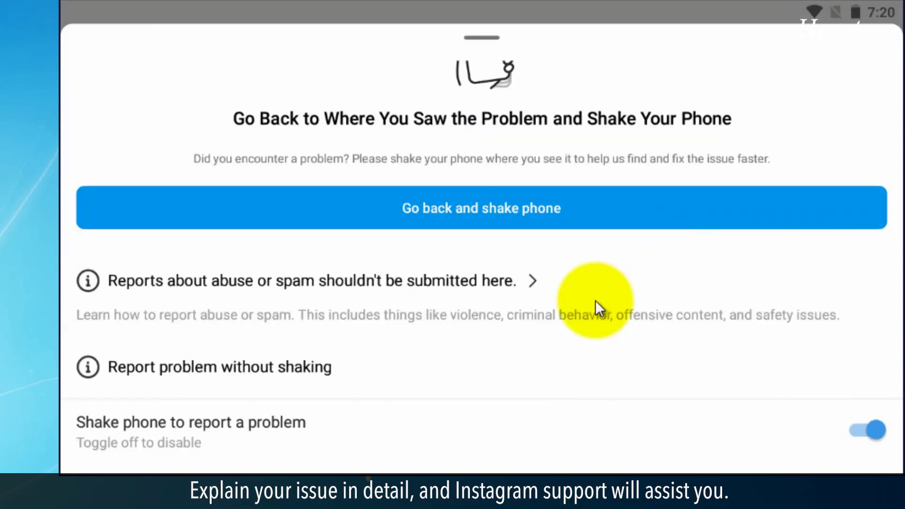
- Choose Report problem without shaking to bring up the logs and diagnostics form
{"action": "left_click", "coordinate": [344, 375]}
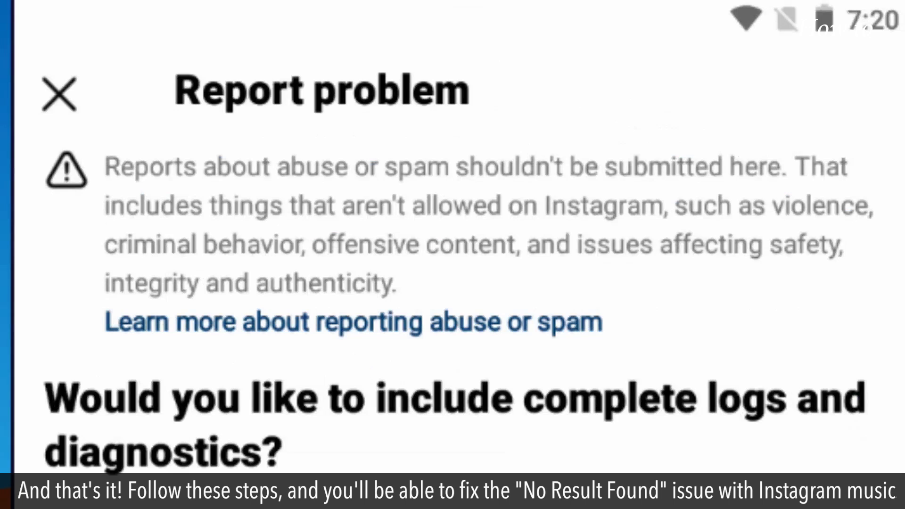